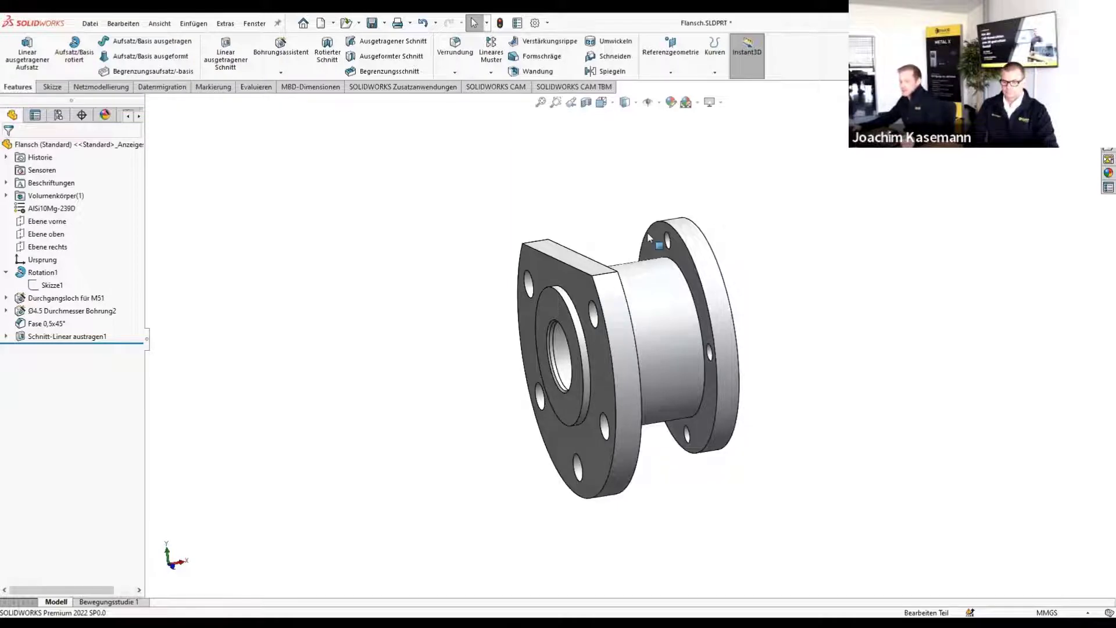
# - Orbit the Flansch part to inspect it from two different angles
pyautogui.moveTo(761, 243)
pyautogui.mouseDown(button='middle')
pyautogui.moveTo(777, 279)
pyautogui.moveTo(544, 291)
pyautogui.mouseUp(button='middle')
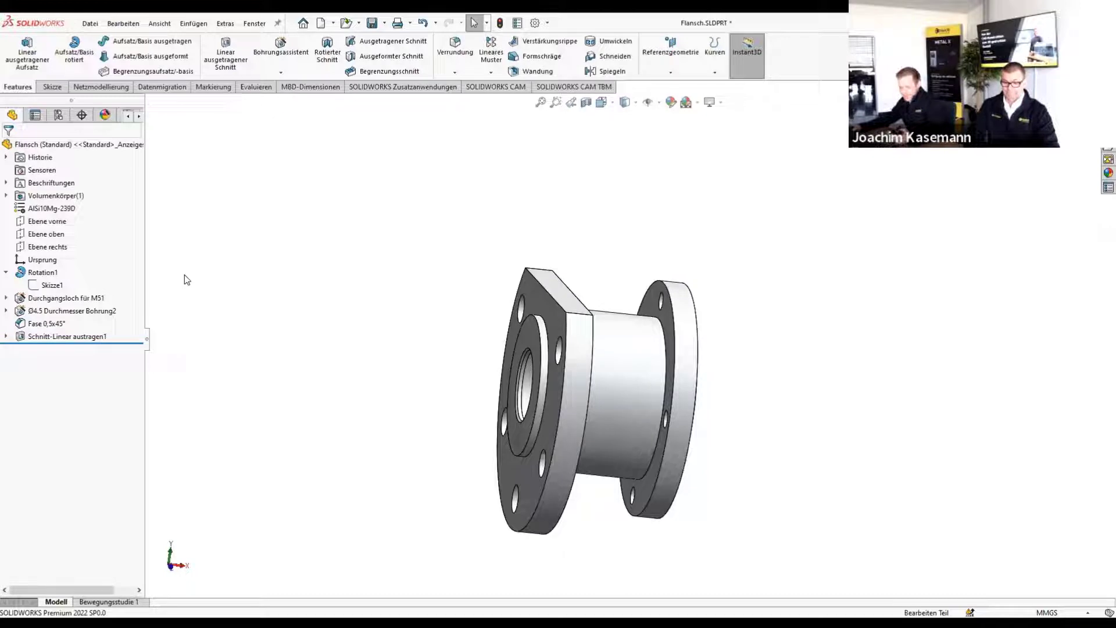
pyautogui.moveTo(532, 312); pyautogui.dragTo(587, 316, button='middle')
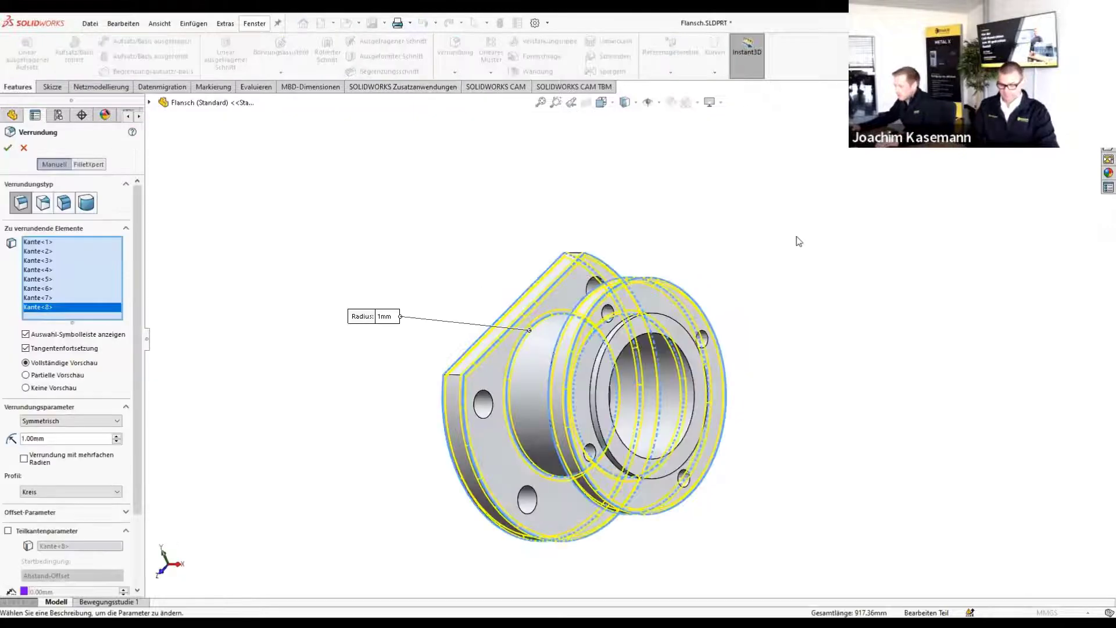
# - Accept the Verrundung1 fillet, then orbit and zoom in on the flange's front face
pyautogui.press('Return')
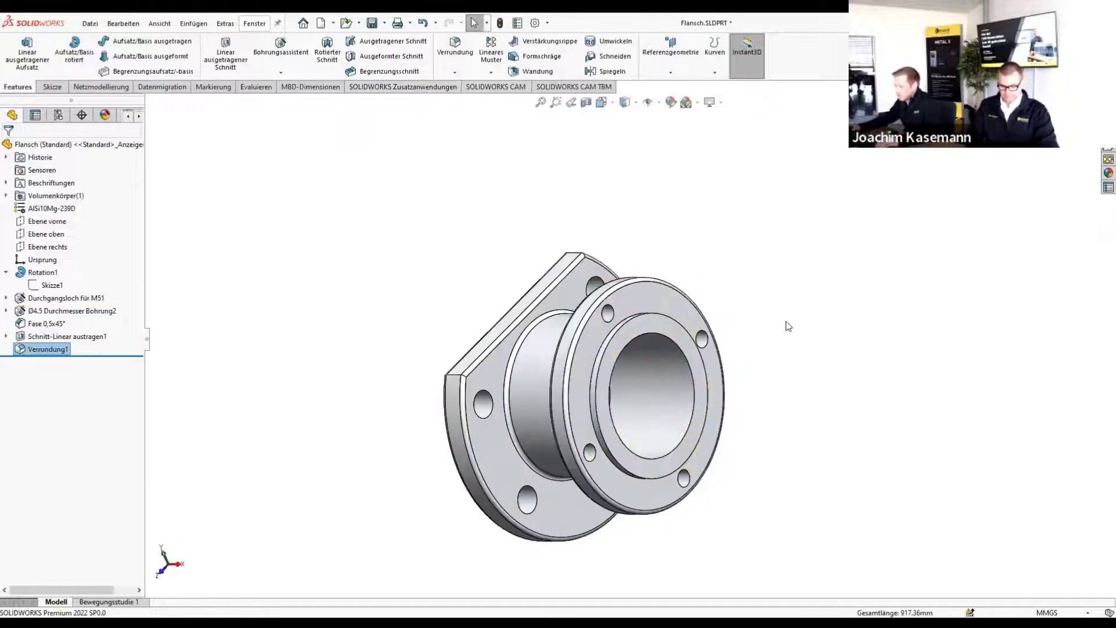
pyautogui.moveTo(785, 323)
pyautogui.mouseDown(button='middle')
pyautogui.moveTo(714, 226)
pyautogui.moveTo(723, 424)
pyautogui.moveTo(523, 342)
pyautogui.moveTo(473, 356)
pyautogui.moveTo(399, 471)
pyautogui.moveTo(668, 398)
pyautogui.moveTo(586, 426)
pyautogui.moveTo(645, 328)
pyautogui.mouseUp(button='middle')
pyautogui.scroll(-2, 645, 328)
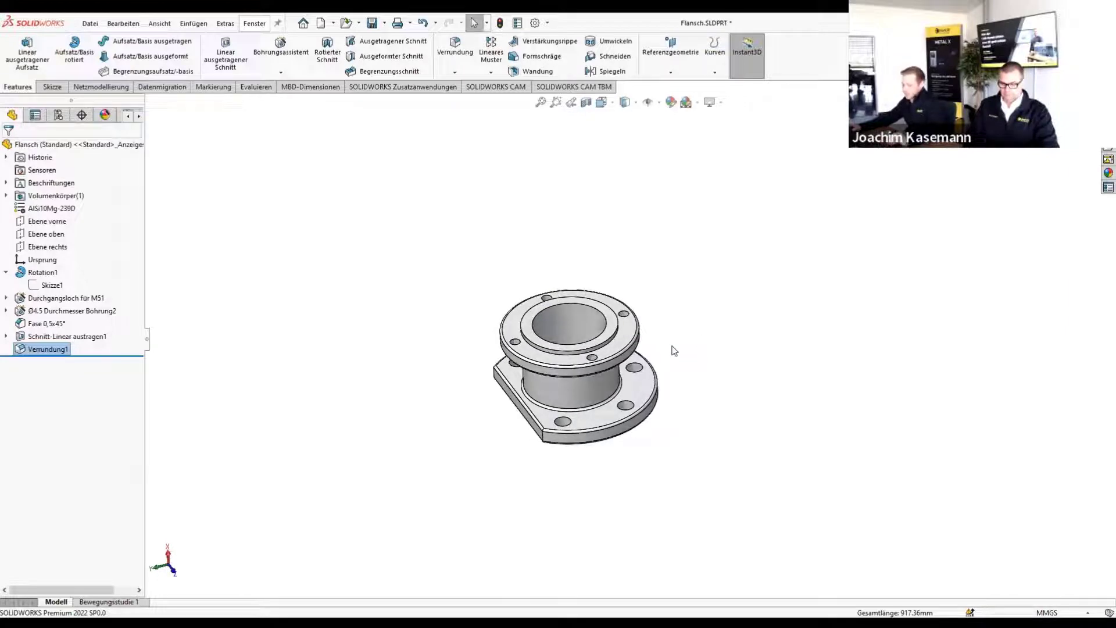
pyautogui.scroll(-2, 669, 350)
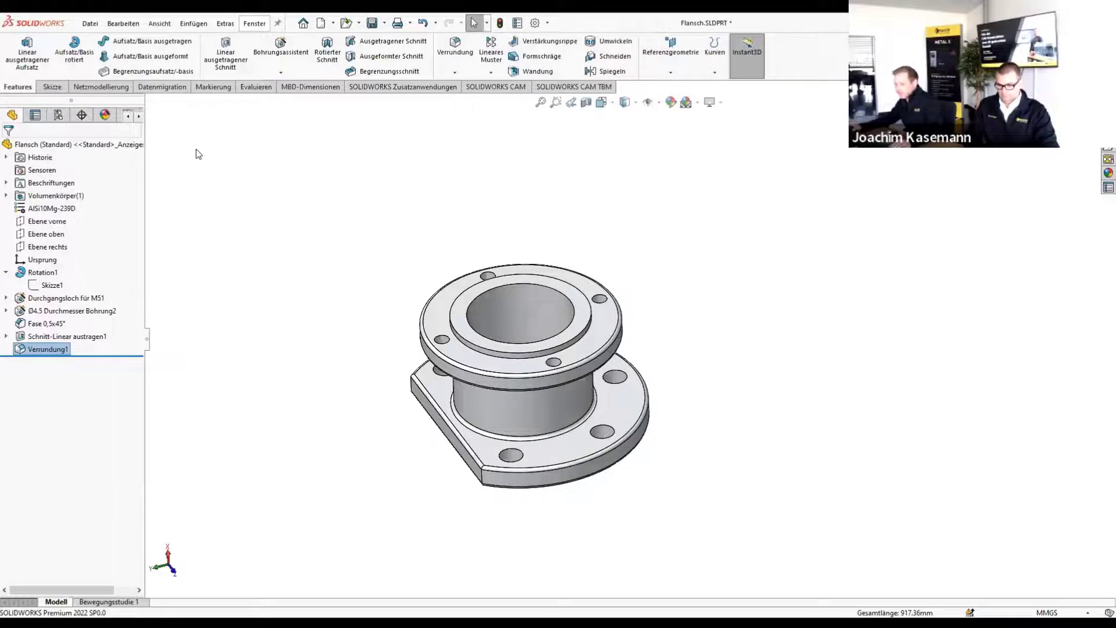
# - Save the flange under a new format, choosing STL (*.stl) so it becomes Flansch.STL
pyautogui.click(92, 25)
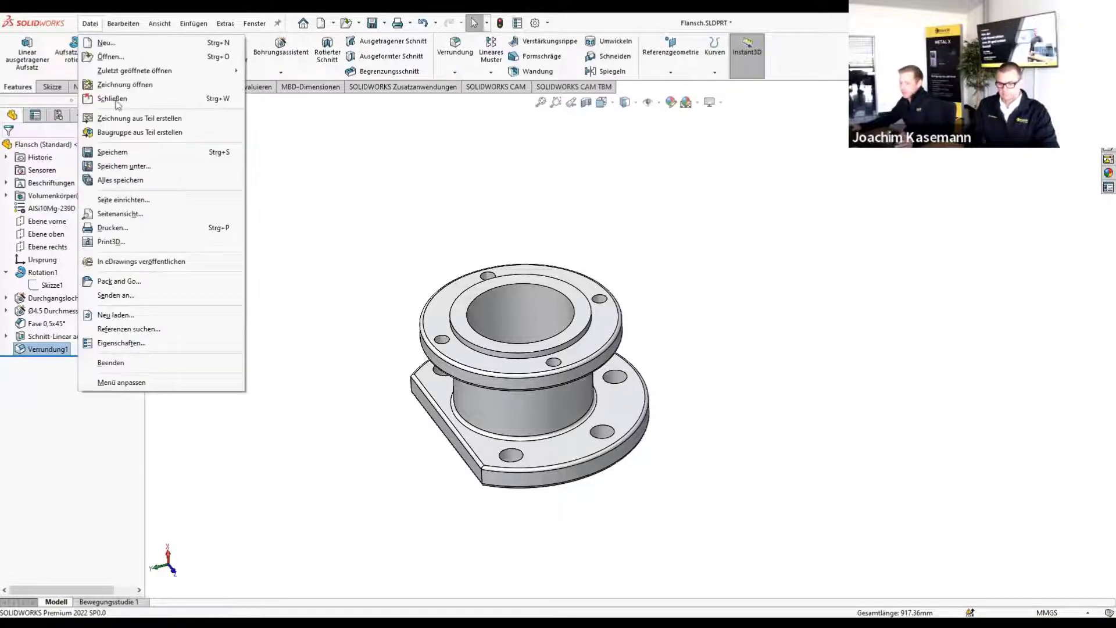
pyautogui.click(136, 170)
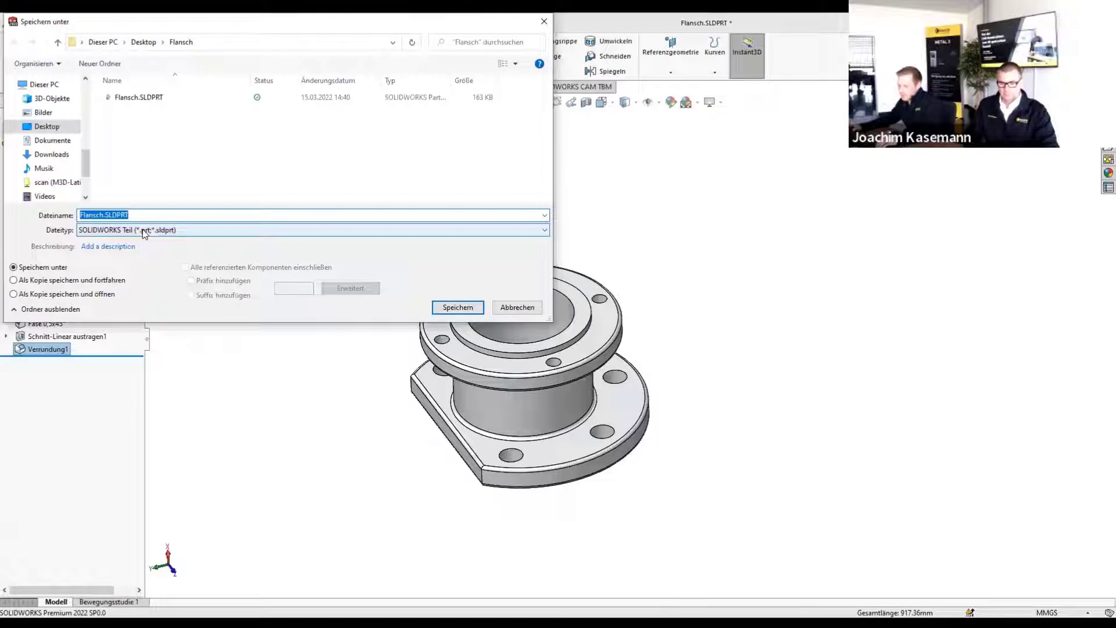
pyautogui.click(142, 231)
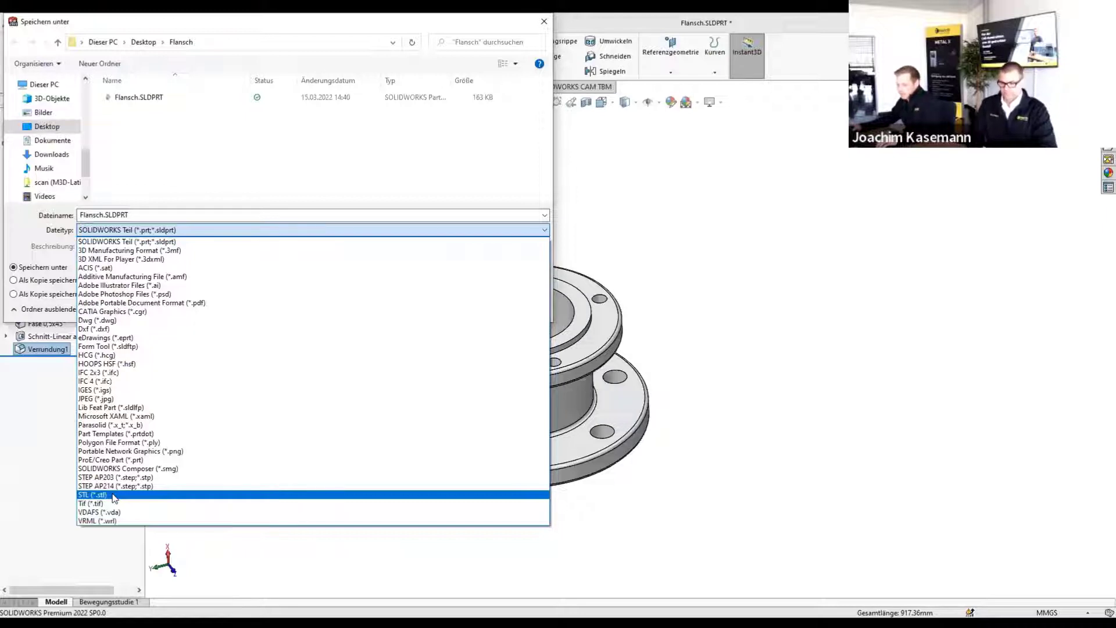
pyautogui.click(113, 494)
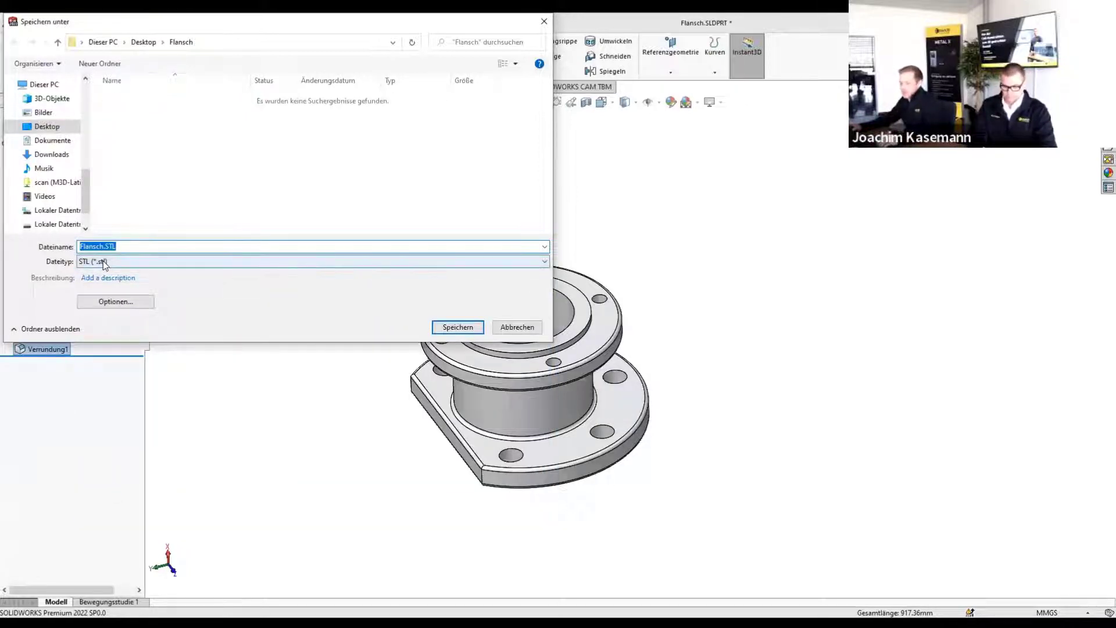
# - Set STL export options to binary in millimetres with a 6-degree angle tolerance
pyautogui.click(112, 301)
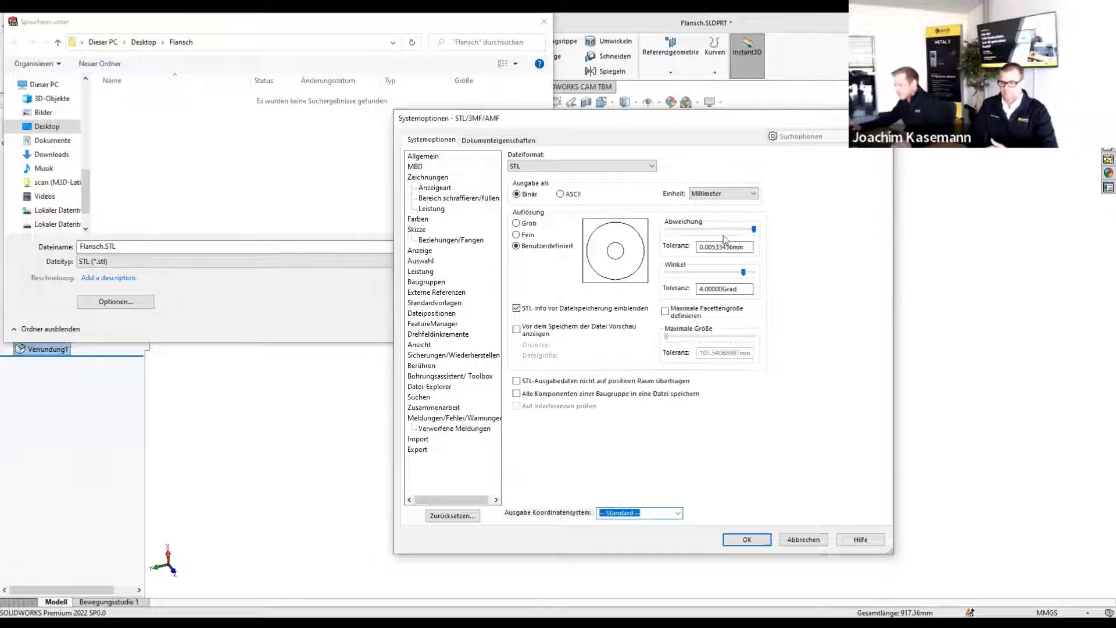
pyautogui.click(753, 230)
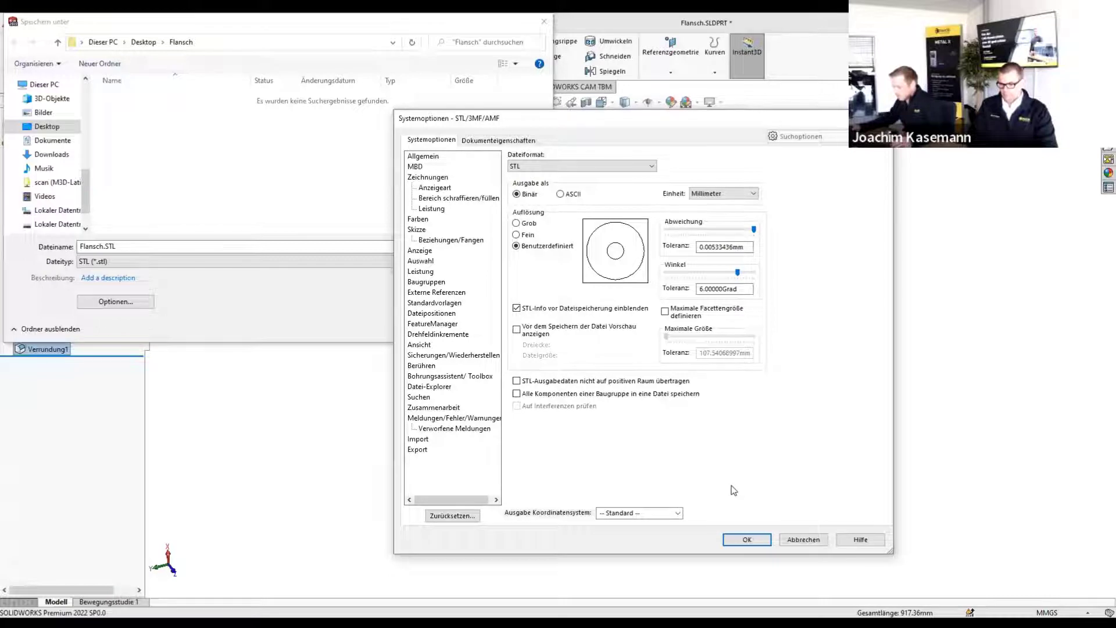
# - Confirm the STL export settings and export the flange file
pyautogui.click(747, 539)
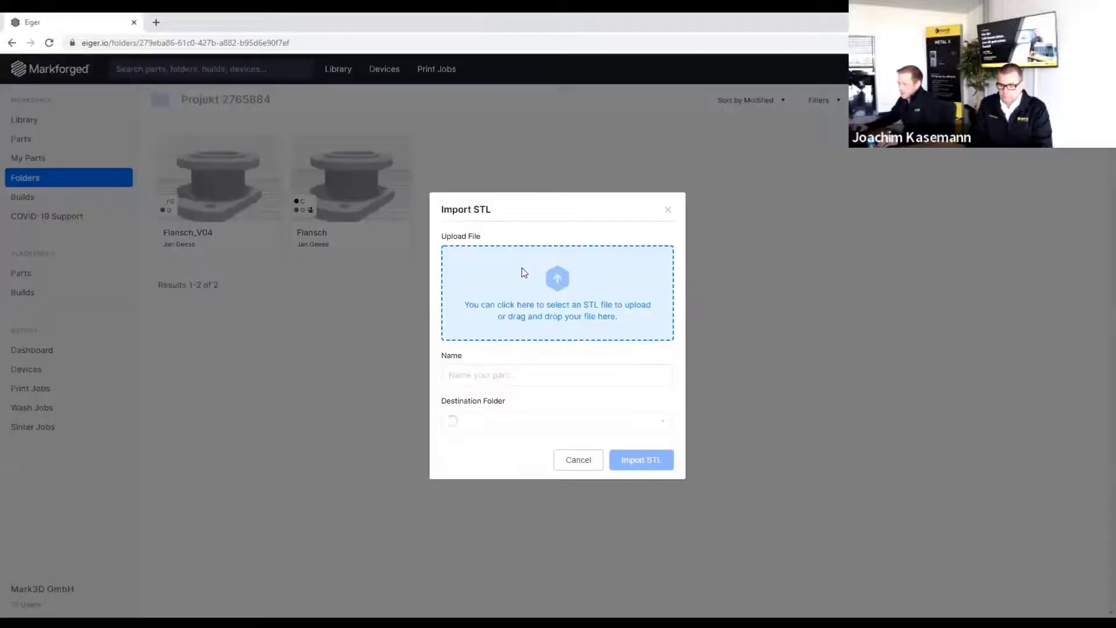
# - Import Flansch_fein.STL from Desktop > Flansch into Projekt 2765884 as part Flansch_fein
pyautogui.click(523, 272)
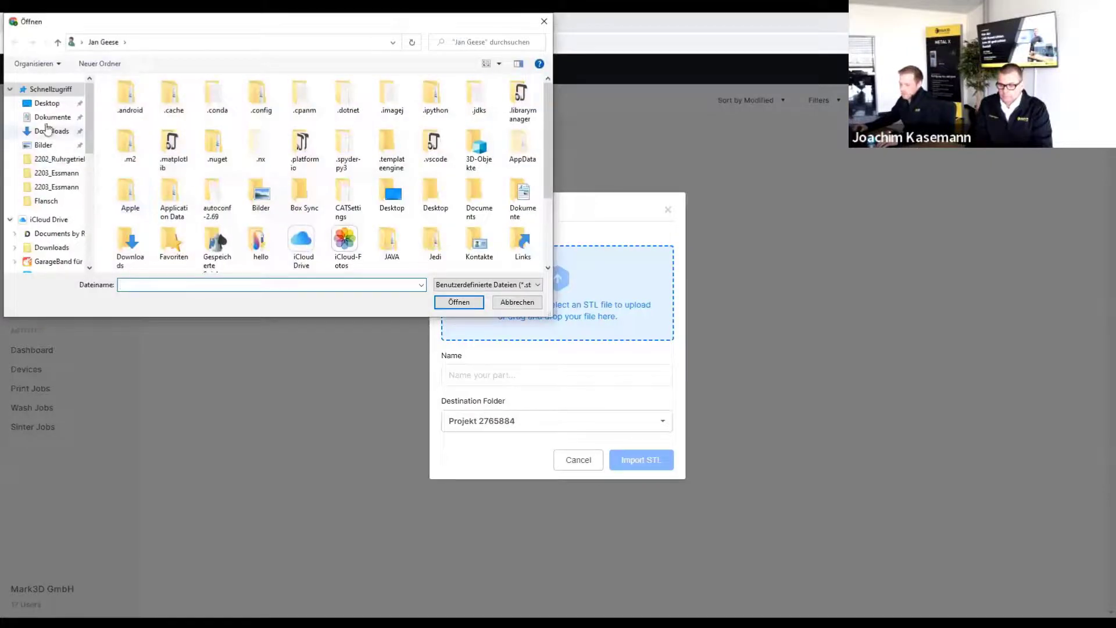
pyautogui.click(46, 102)
pyautogui.doubleClick(125, 99)
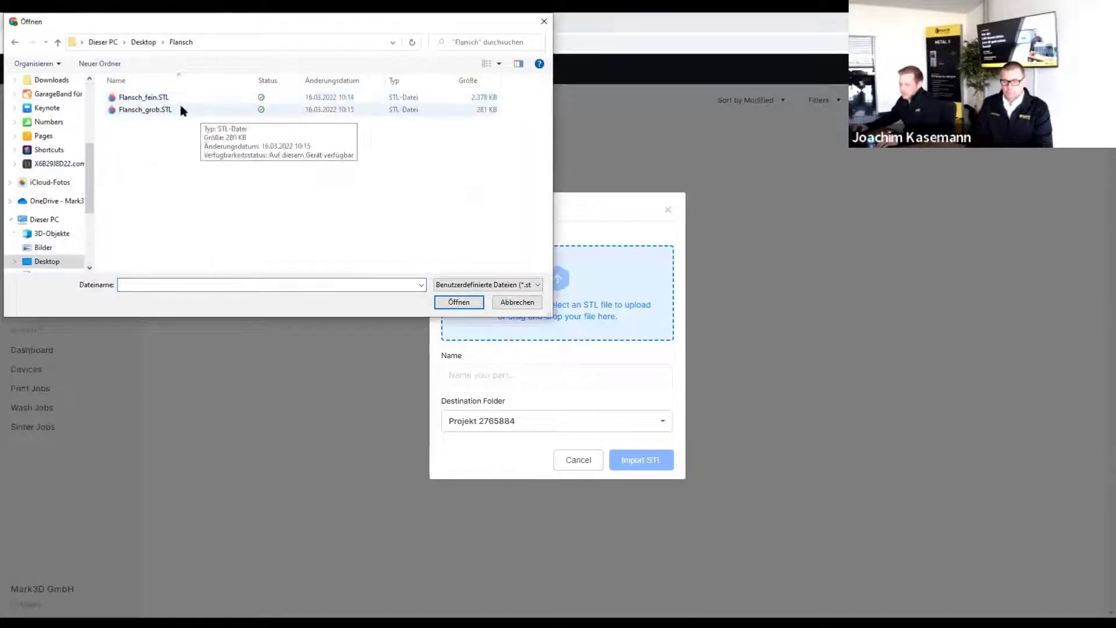
pyautogui.click(172, 100)
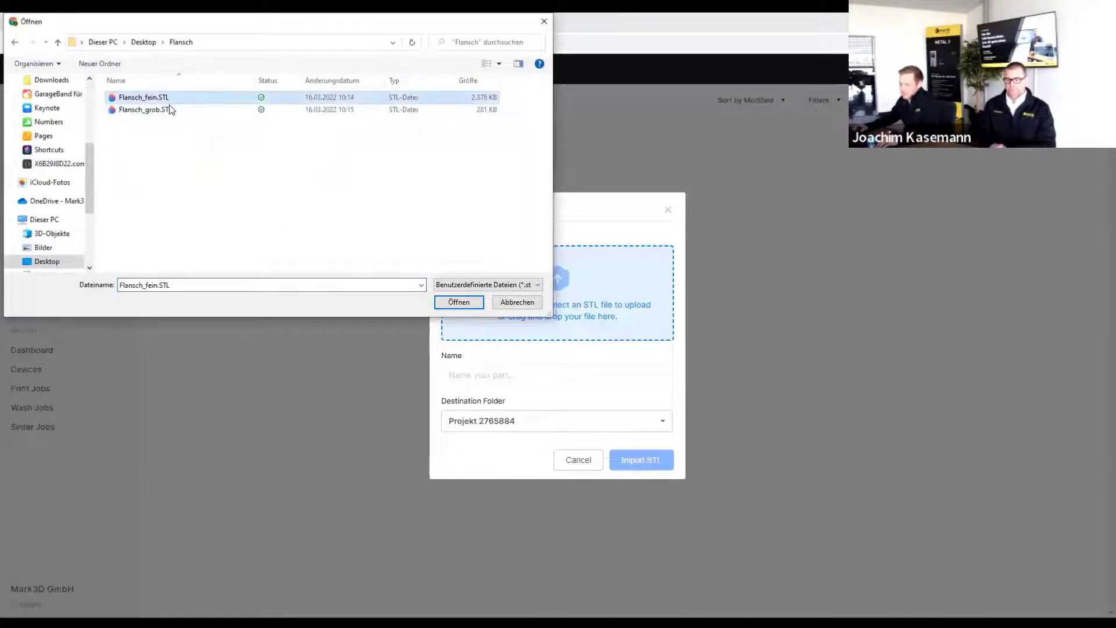
pyautogui.click(459, 303)
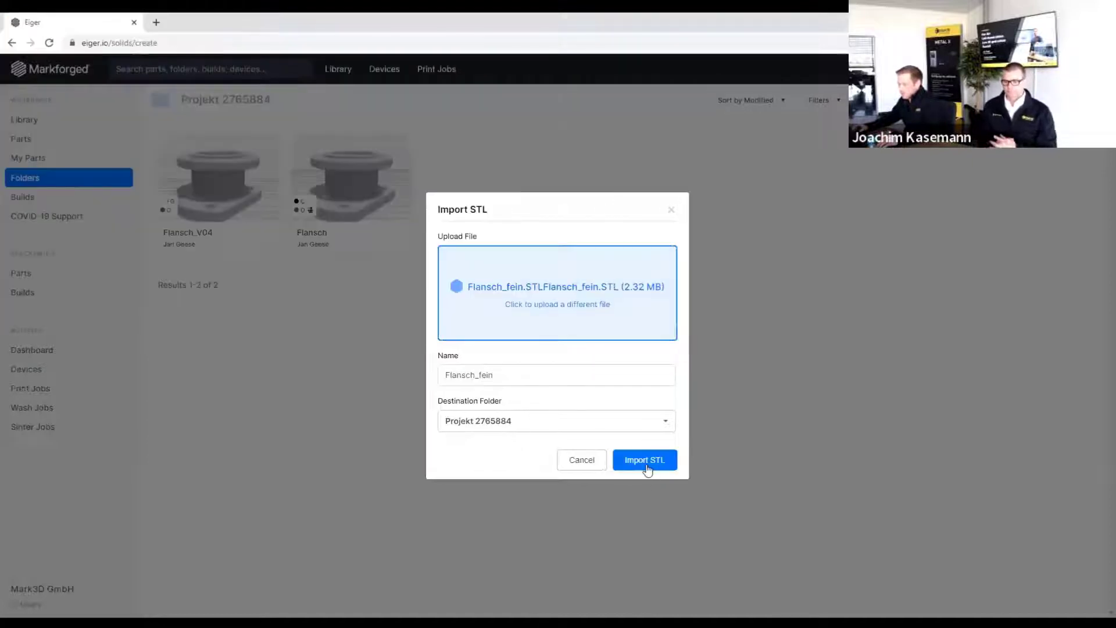
pyautogui.click(622, 457)
# - Lay Flansch_fein flat on its side face and save concentric fiber on all walls, 3 rings
pyautogui.moveTo(680, 438)
pyautogui.mouseDown()
pyautogui.moveTo(476, 471)
pyautogui.moveTo(495, 384)
pyautogui.moveTo(568, 535)
pyautogui.moveTo(583, 494)
pyautogui.moveTo(794, 405)
pyautogui.mouseUp()
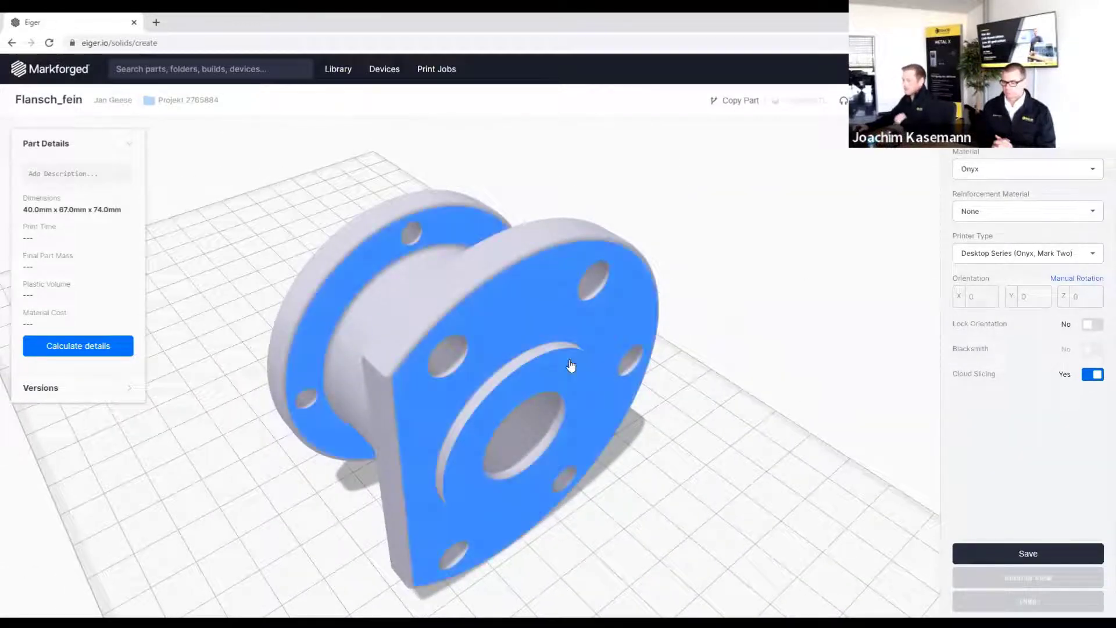
pyautogui.click(572, 378)
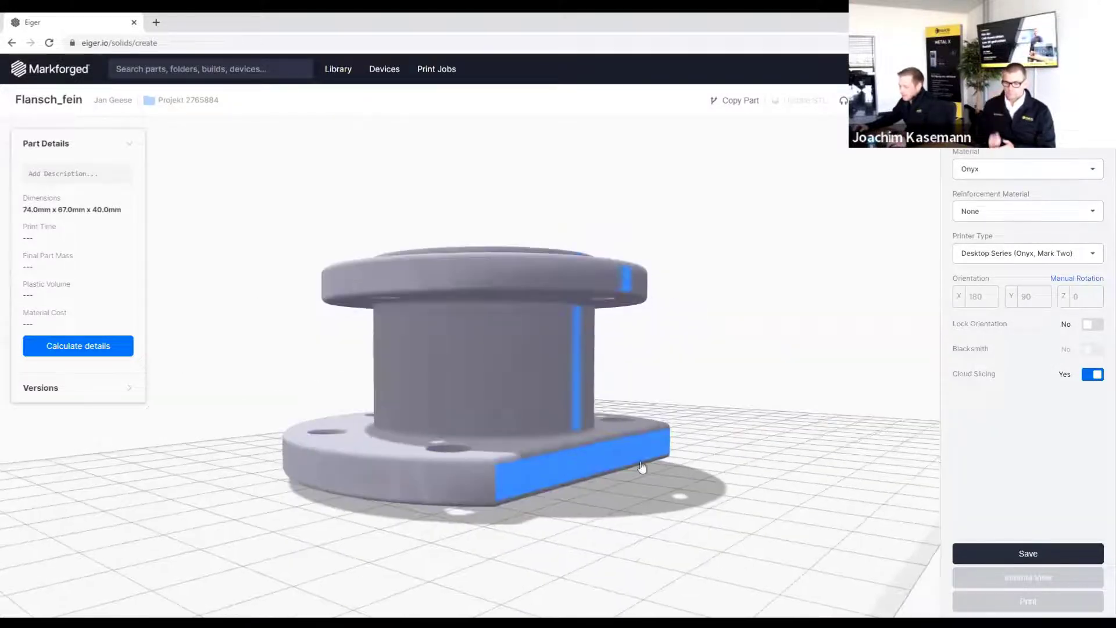
pyautogui.click(581, 465)
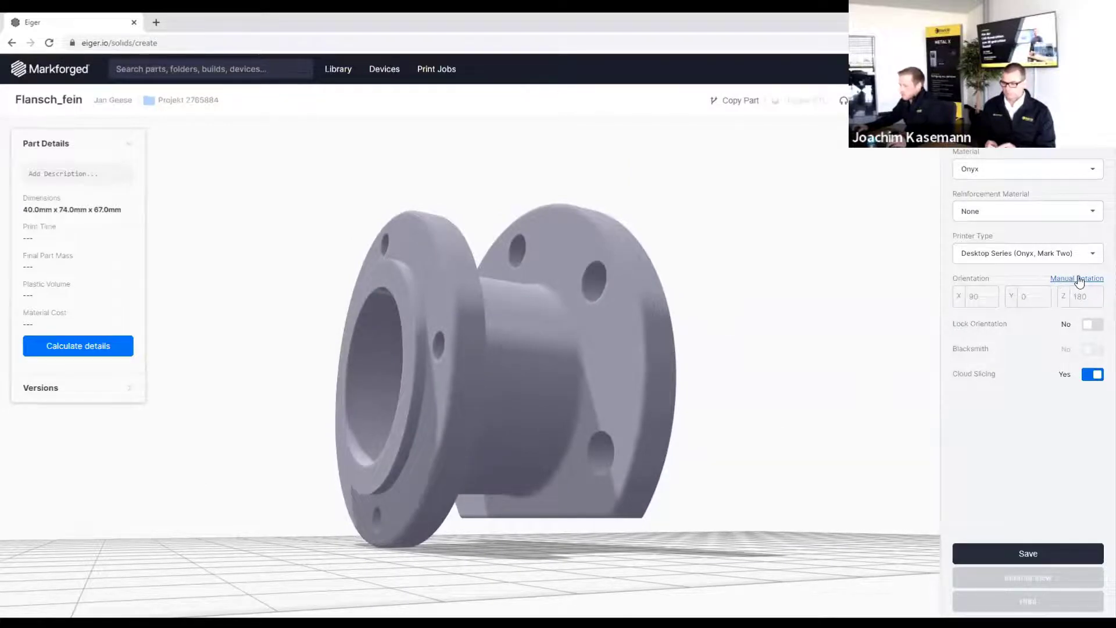
pyautogui.click(1032, 577)
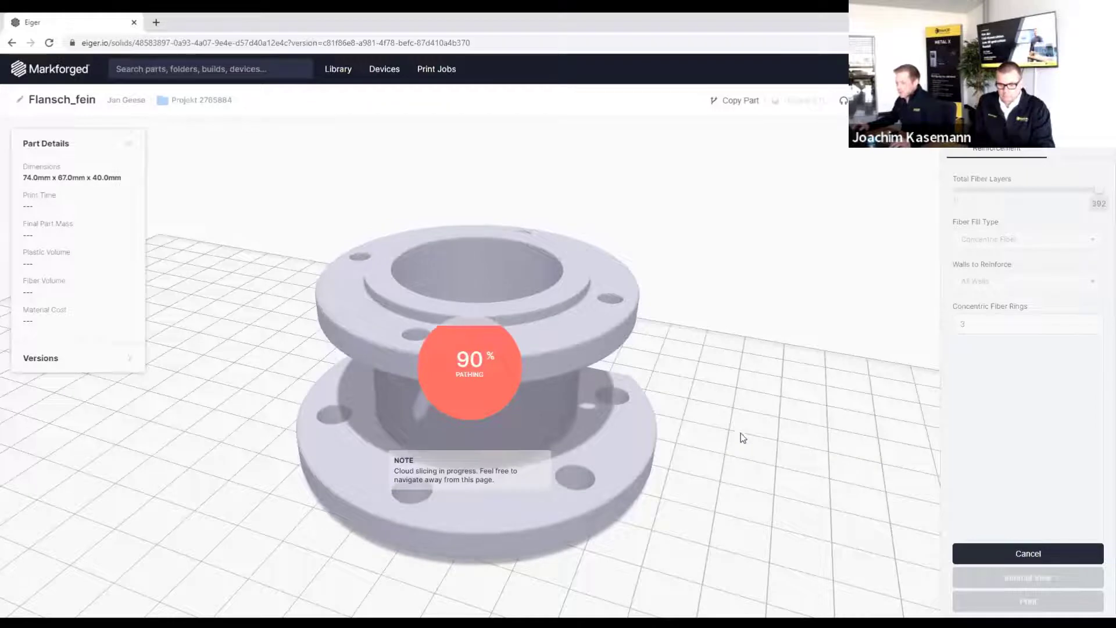
# - Orbit the sliced Flansch_fein to a side-on view
pyautogui.moveTo(739, 422); pyautogui.dragTo(752, 428)
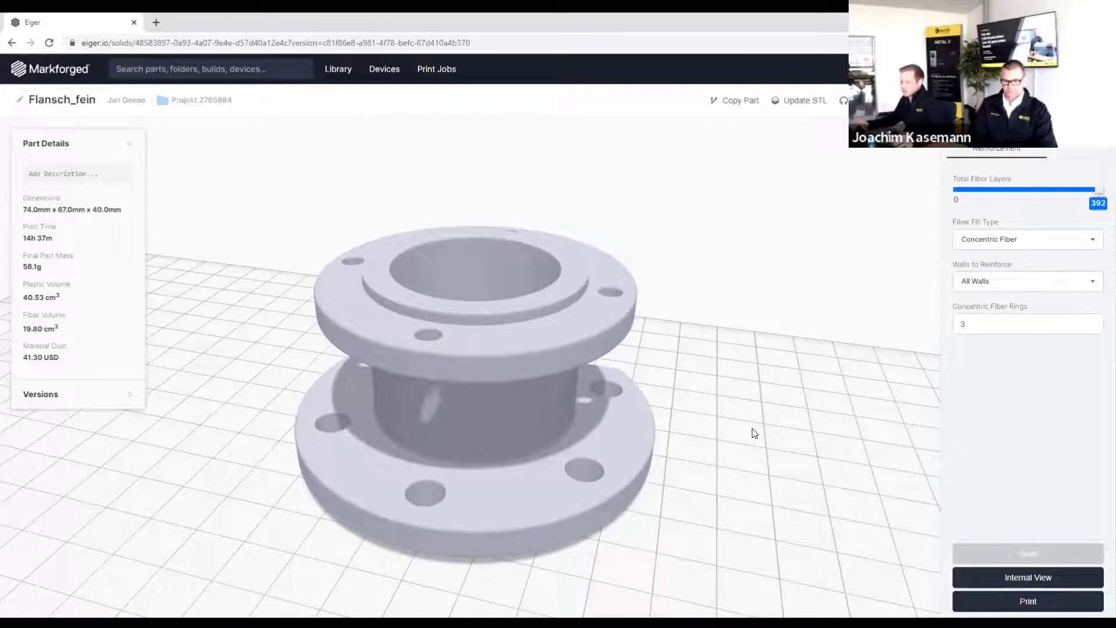
pyautogui.moveTo(752, 428)
pyautogui.mouseDown()
pyautogui.moveTo(762, 455)
pyautogui.moveTo(713, 450)
pyautogui.mouseUp()
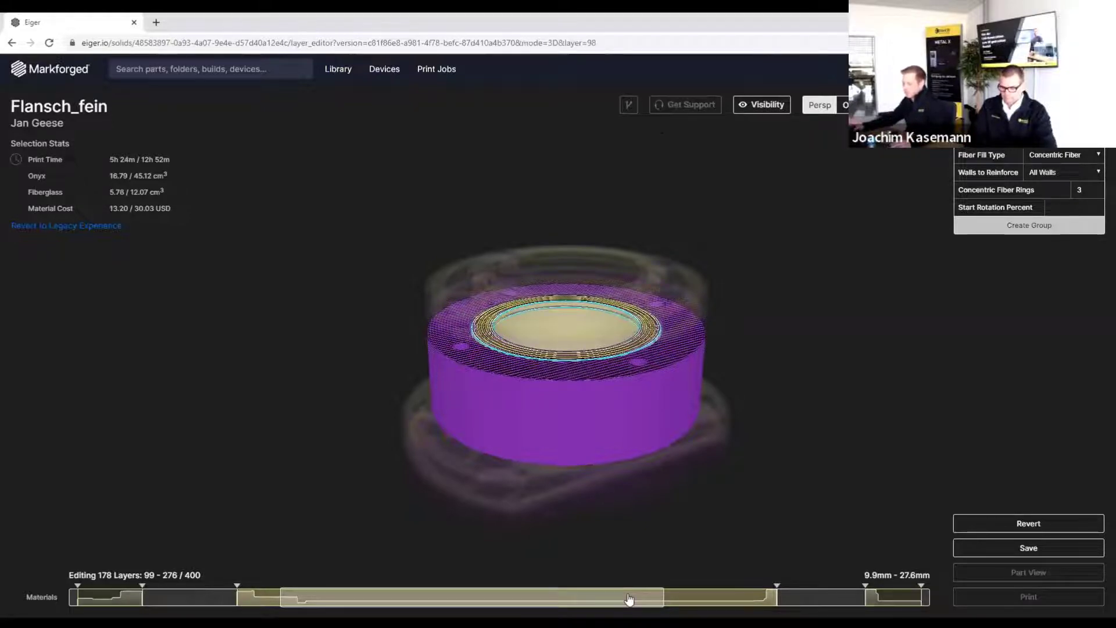
# - Orbit the layer view to look at the part from above
pyautogui.moveTo(765, 429); pyautogui.dragTo(776, 525)
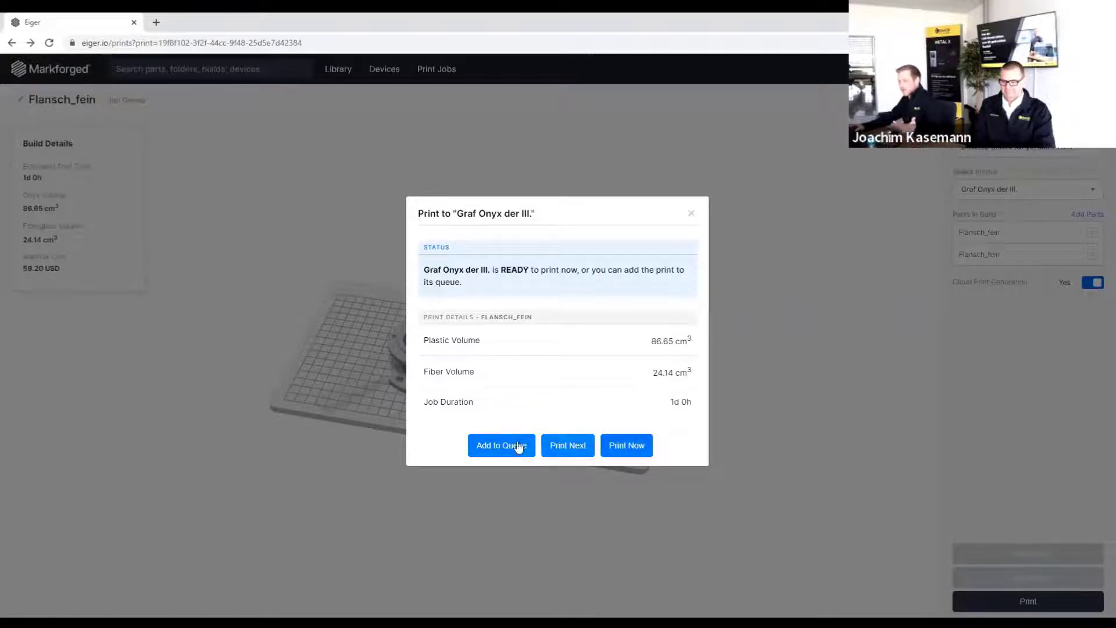
# - Add the two-flange build to the printer's queue and tilt the build plate view
pyautogui.click(577, 447)
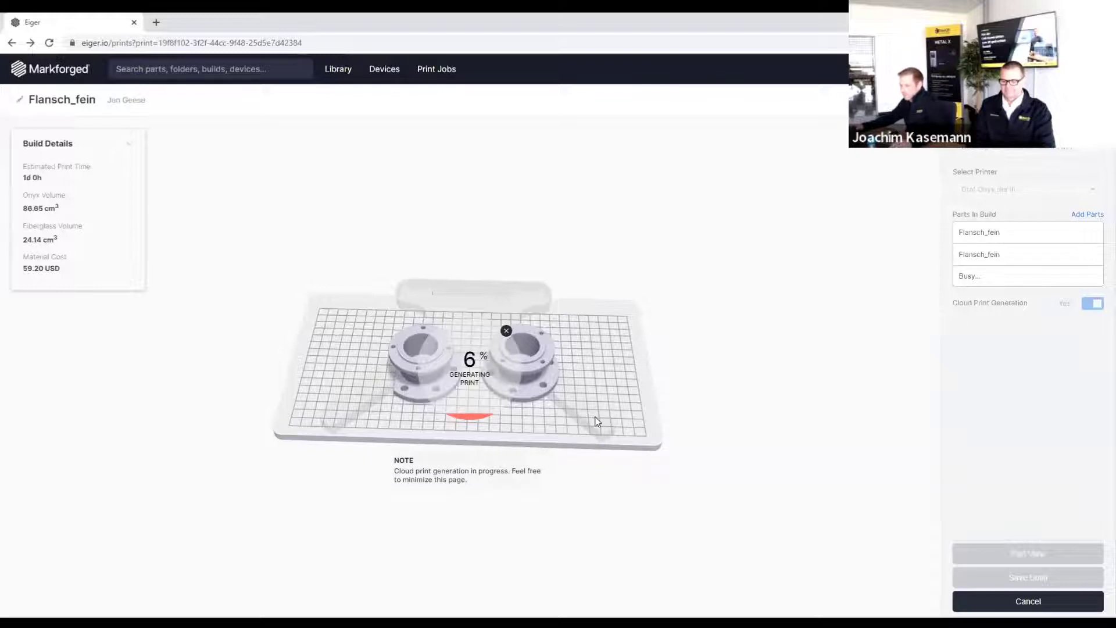
pyautogui.moveTo(616, 387); pyautogui.dragTo(598, 391)
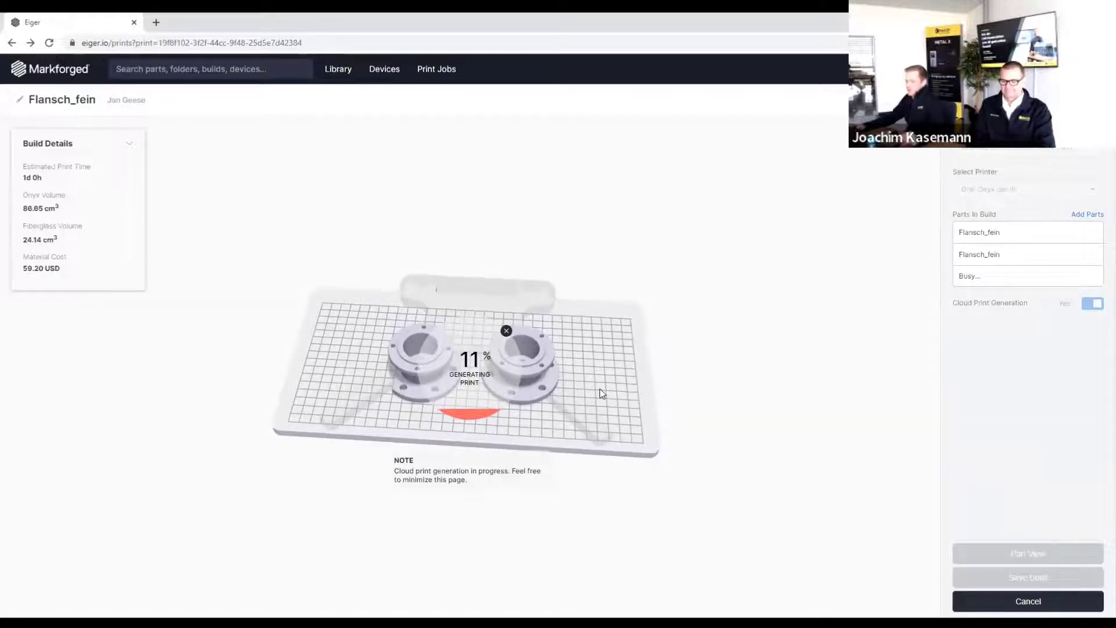